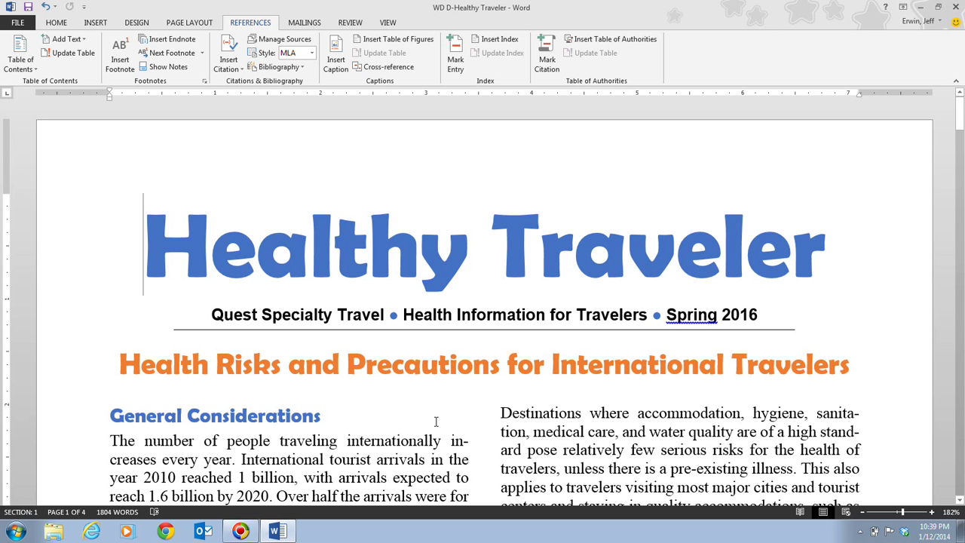
Position the cursor before the period ending the first General Considerations paragraph and review the available citation styles.
scroll(435, 421, "down", 1)
scroll(436, 421, "down", 3)
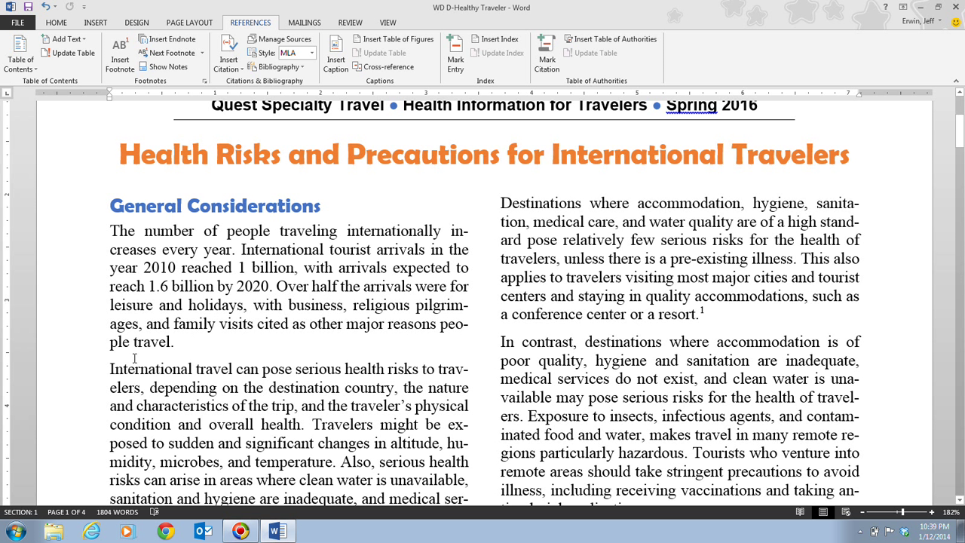
left_click(172, 341)
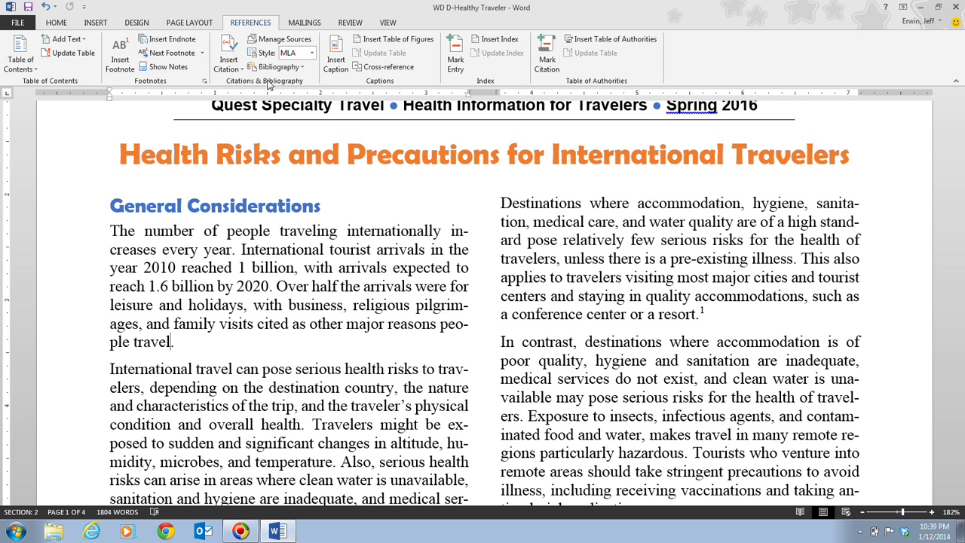
left_click(312, 53)
left_click(312, 52)
key("Escape")
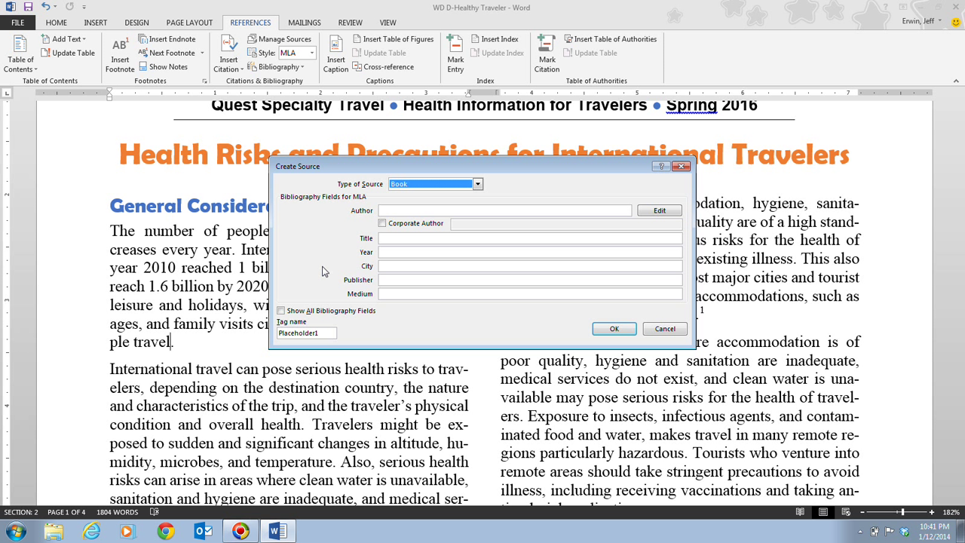
Set the source type to Report for the new citation source at the end of the paragraph.
left_click(476, 185)
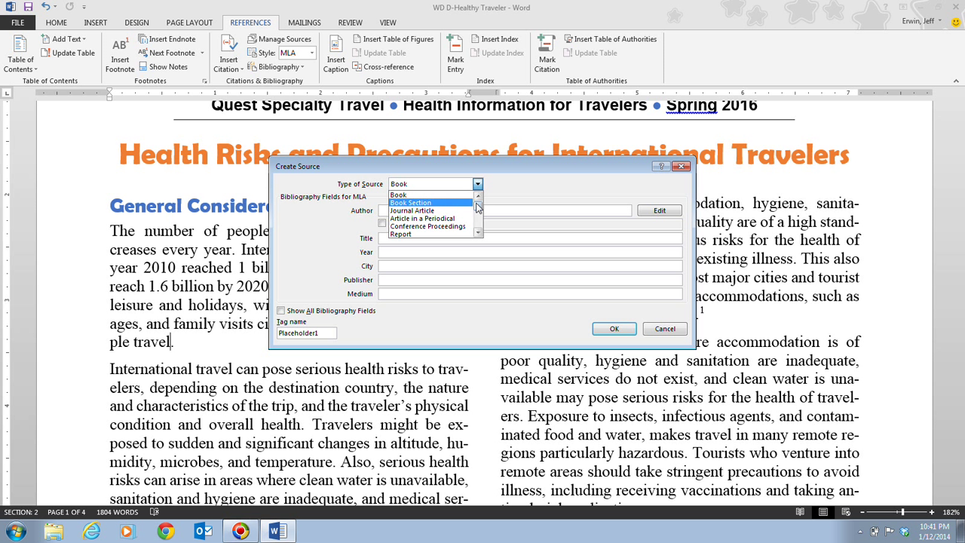
left_click_drag(478, 206, 480, 219)
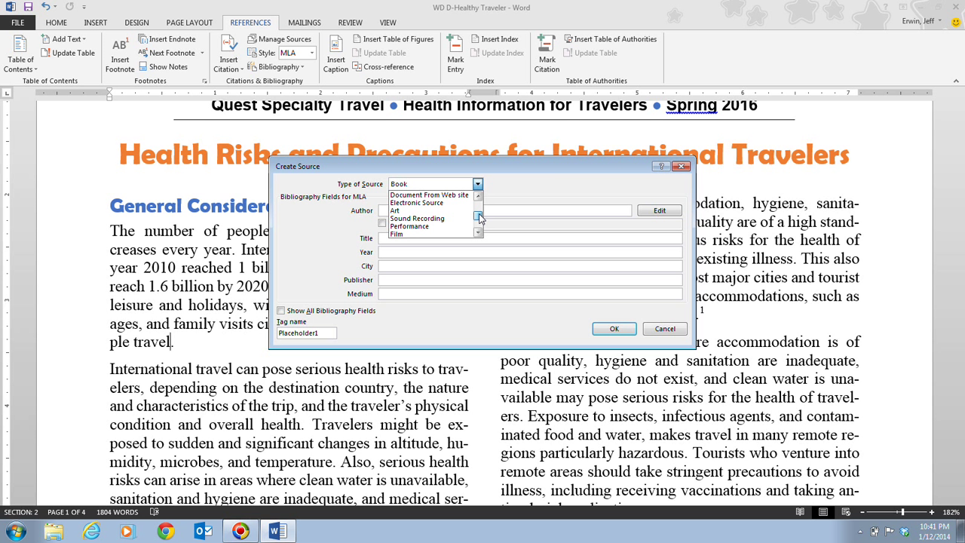
left_click_drag(480, 219, 480, 218)
left_click(479, 196)
left_click(479, 196)
left_click(479, 196)
left_click(478, 196)
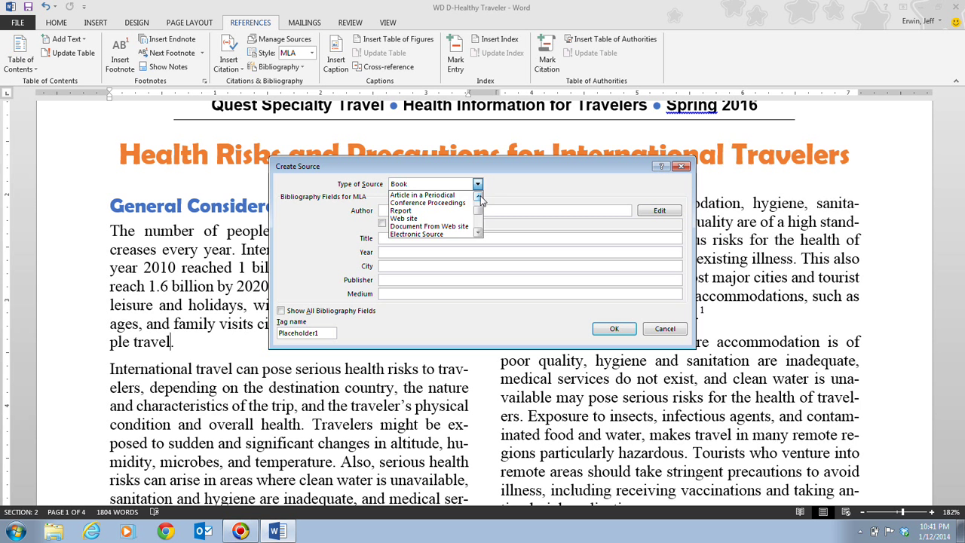
left_click(420, 212)
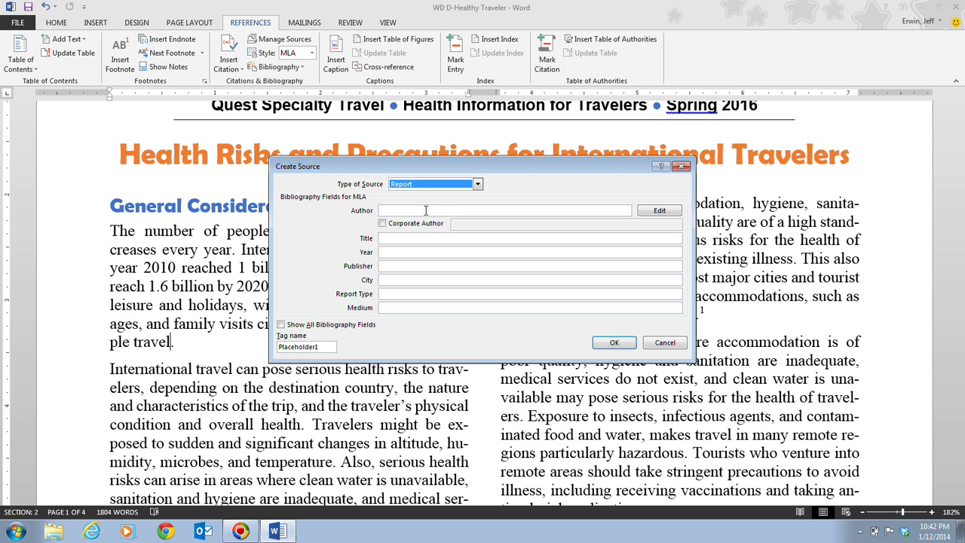
Give the report source the corporate author World Tourism Organization and the title Tourism Highlights.
left_click(382, 223)
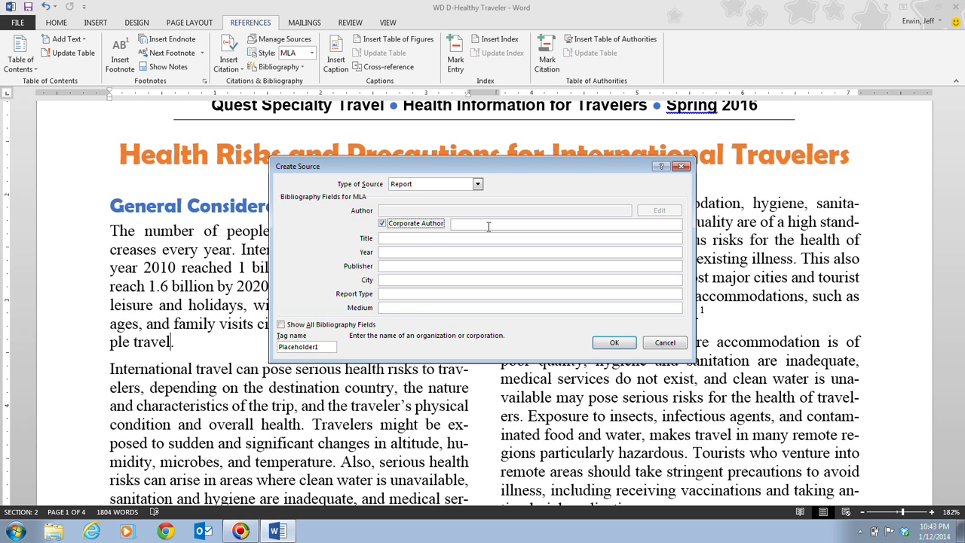
left_click(488, 225)
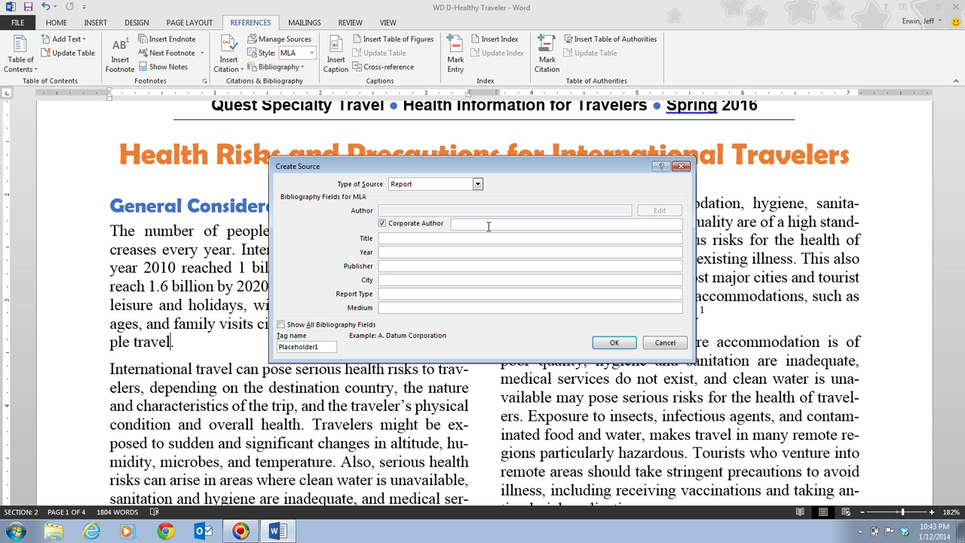
type("World Tourism Organization")
key("Tab")
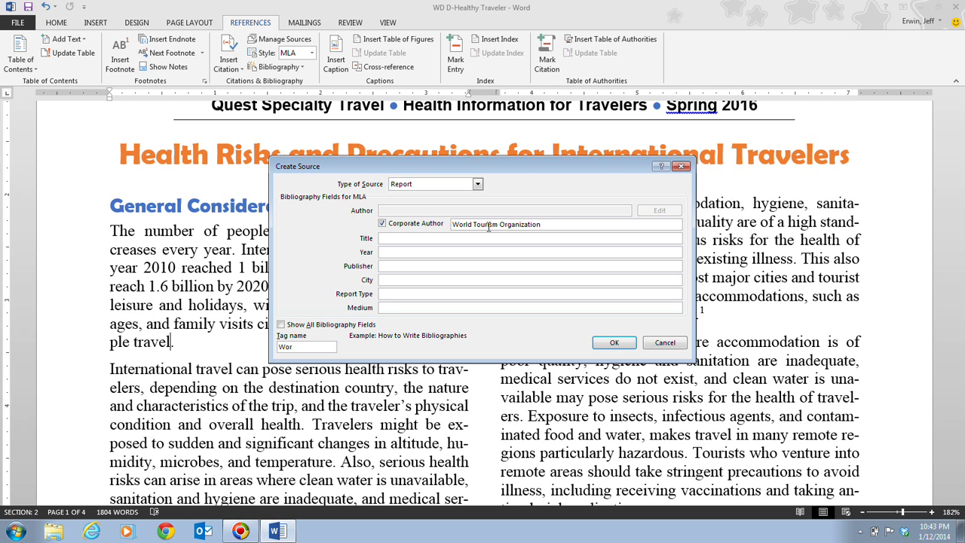
type("Tourism Highlights")
key("Tab")
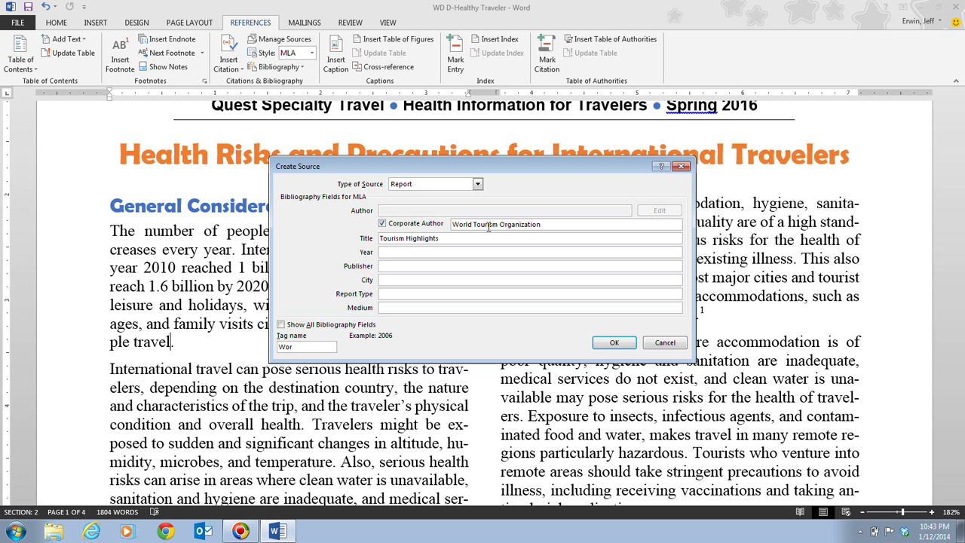
Set the report source's year to 2015 and its publisher to World Tourism Organization.
type("2015")
key("Tab")
type("World")
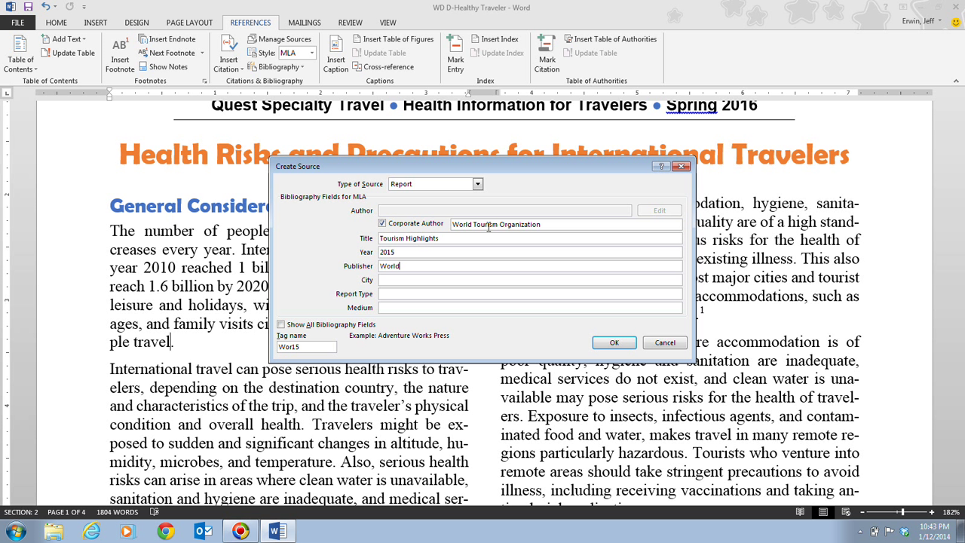
type(" Tourism Organization")
key("Tab")
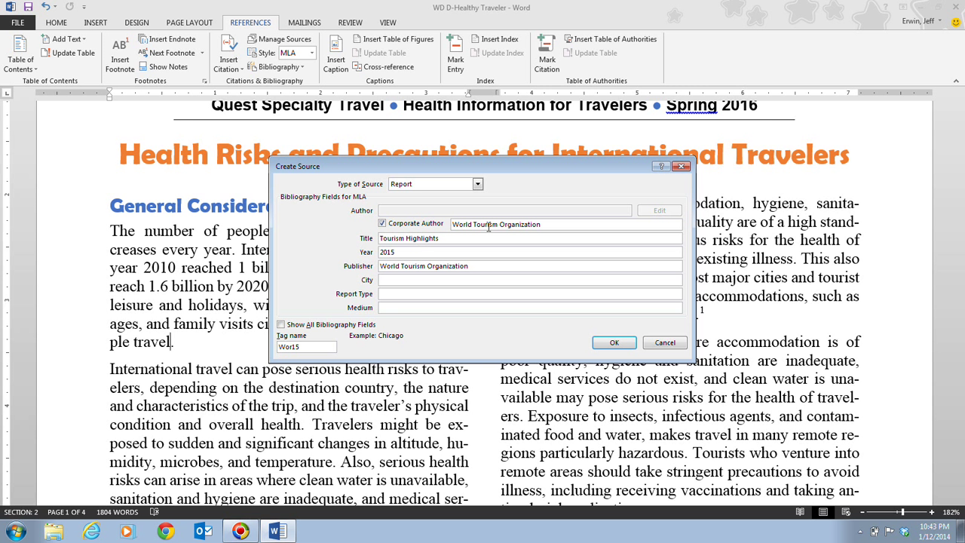
Complete the report source with city Madrid, report type White Paper and medium Print, and insert its citation.
type("Madrid")
key("Tab")
type("White Paper")
key("Tab")
type("Print")
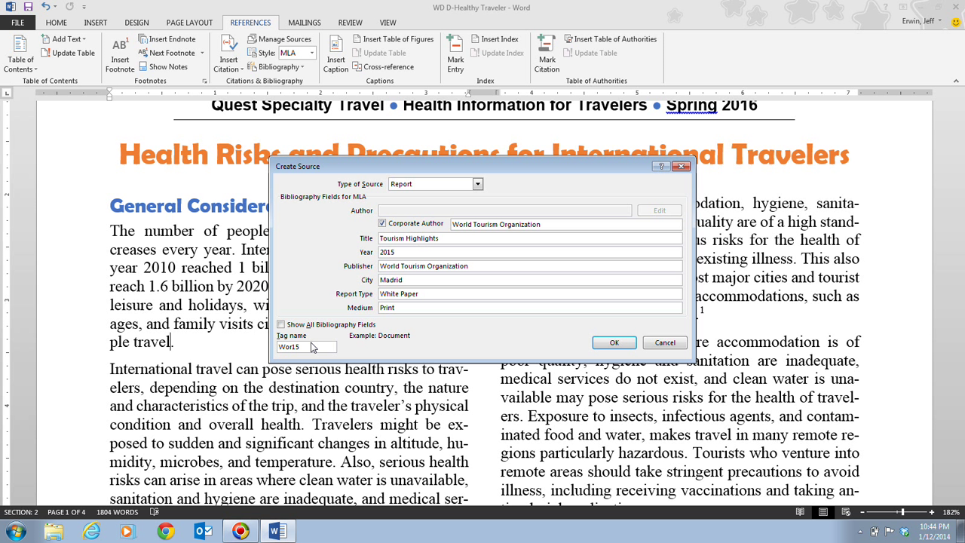
left_click(609, 344)
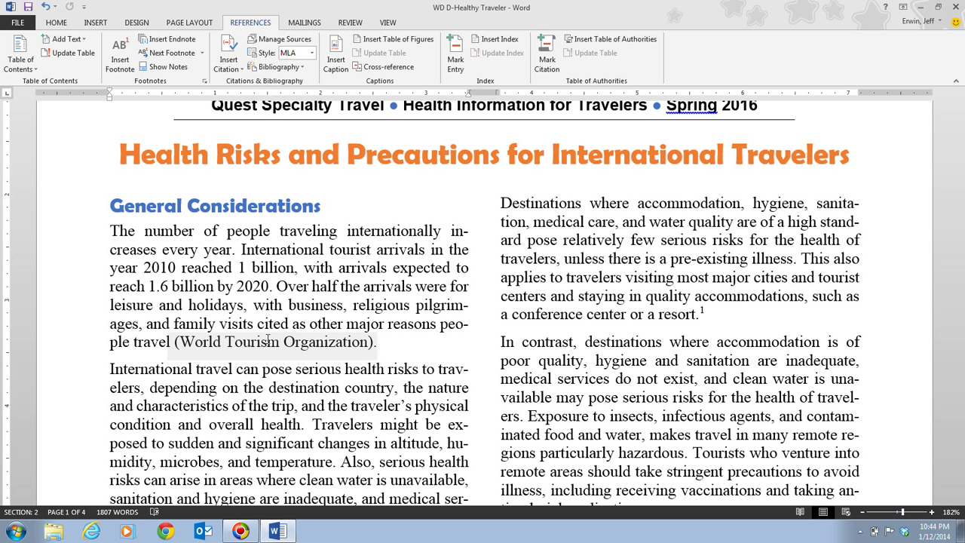
Edit the World Tourism Organization citation to include page number 19.
left_click(303, 341)
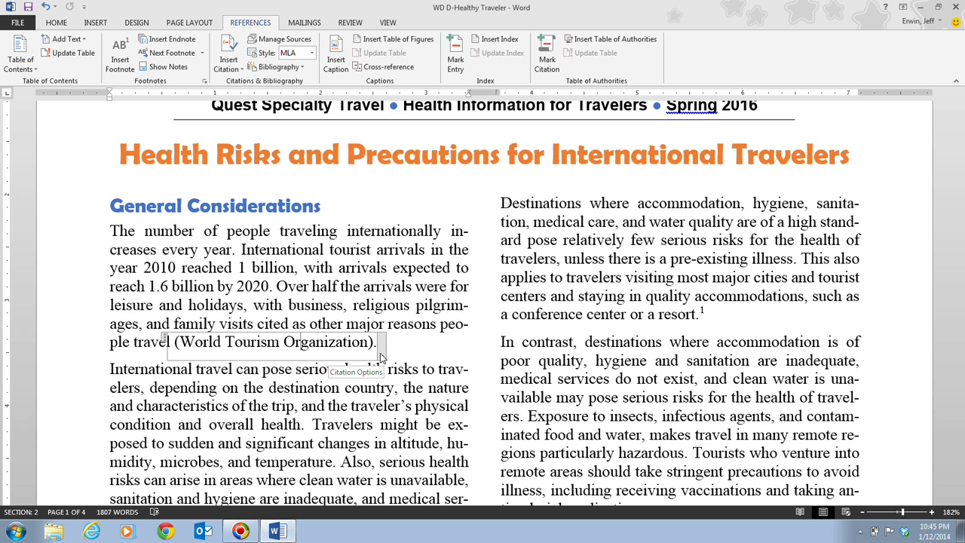
left_click(362, 368)
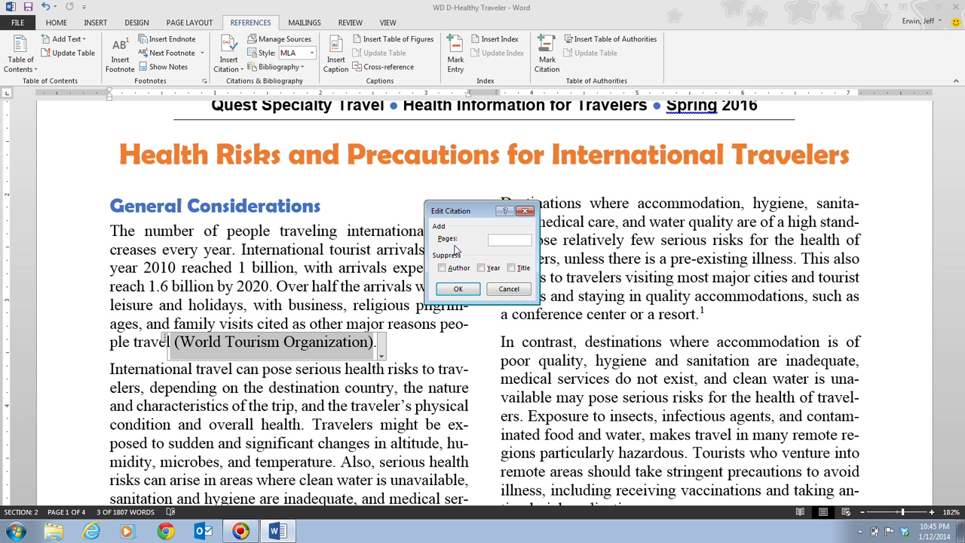
left_click(490, 241)
type("19")
left_click(471, 289)
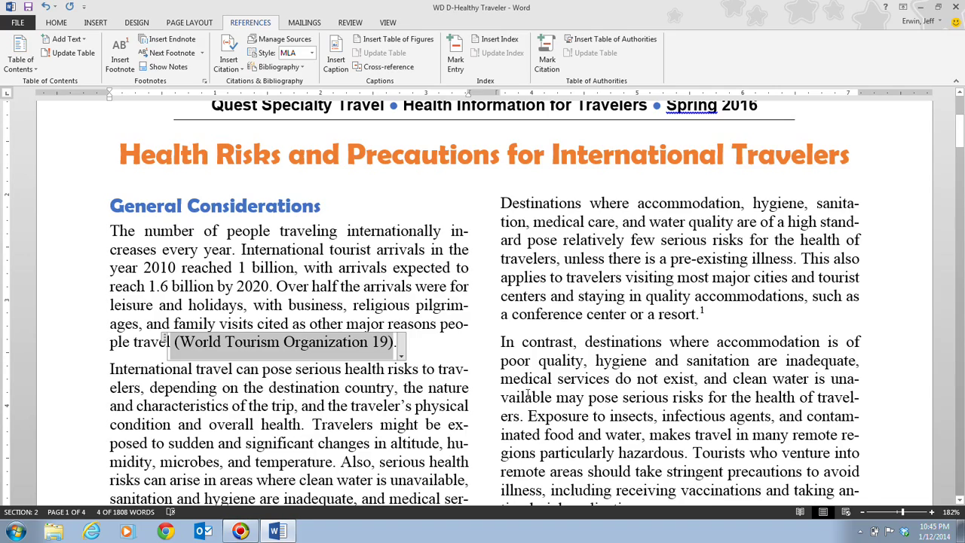
Create a new citation source of type Document From Web site after "consequences" in the italic quotation.
scroll(527, 396, "down", 3)
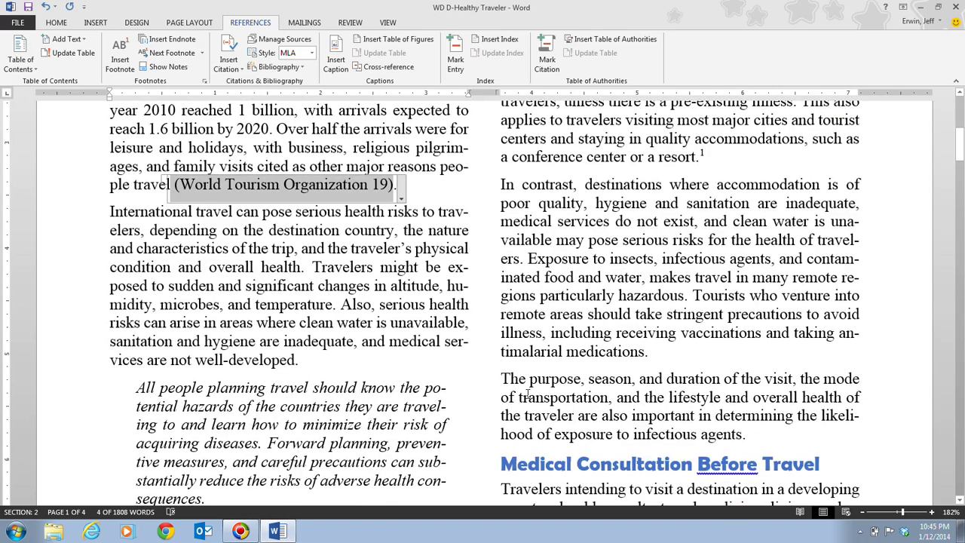
scroll(527, 396, "down", 3)
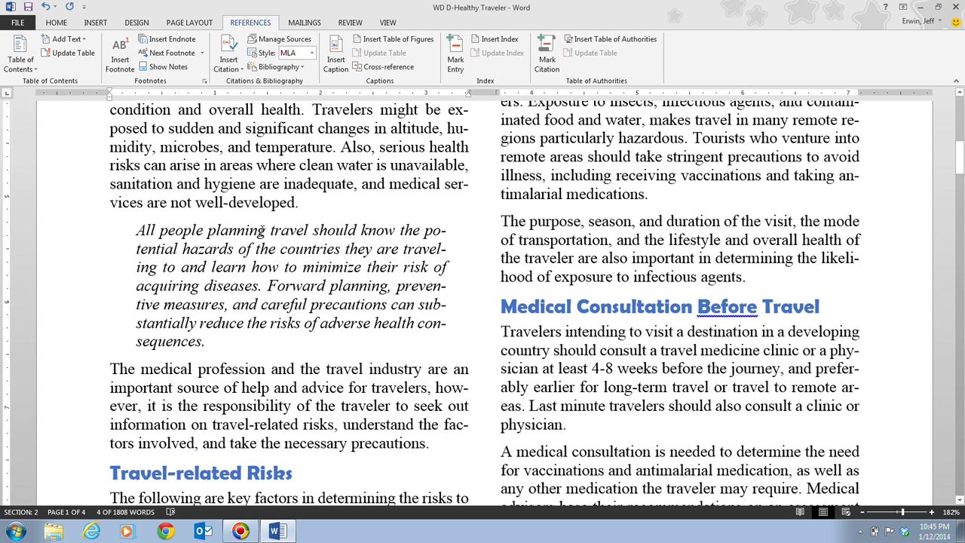
left_click(202, 341)
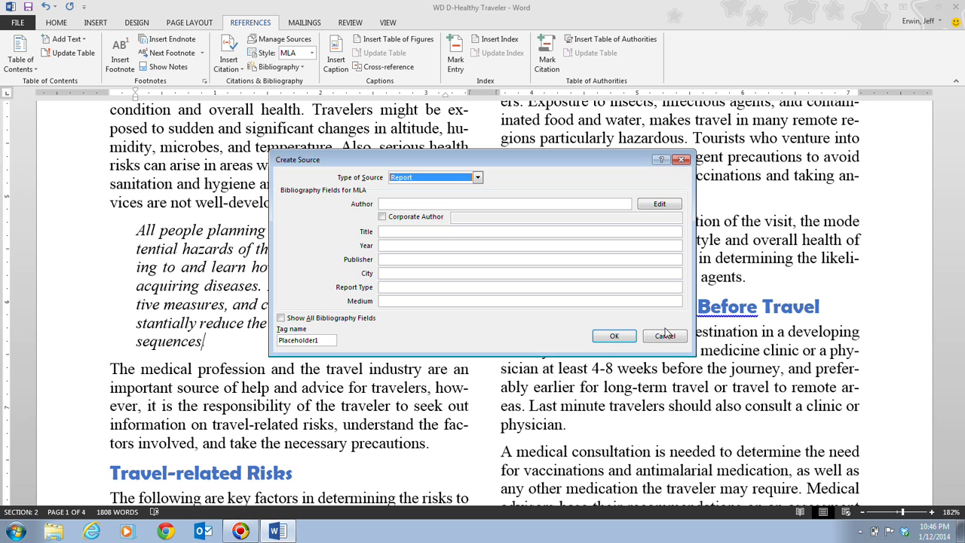
left_click(477, 177)
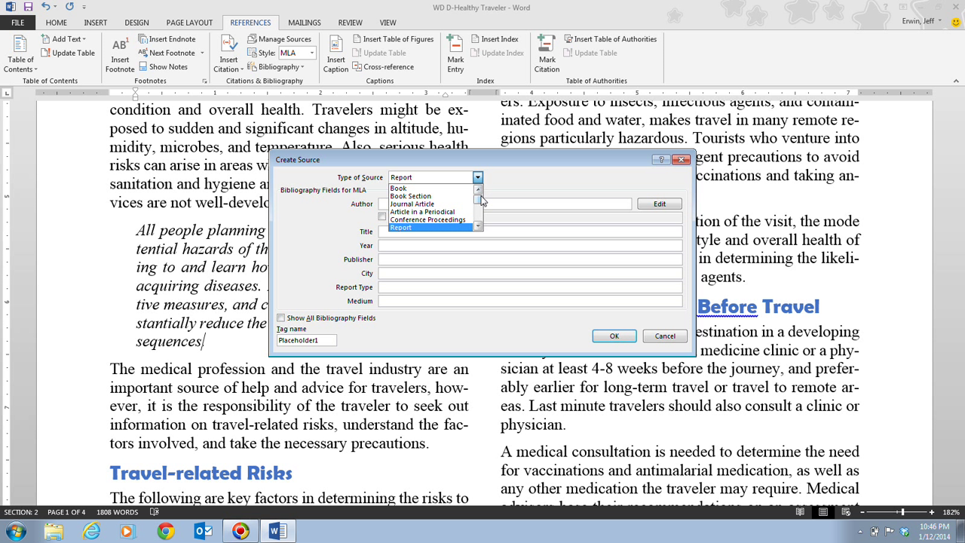
left_click(477, 226)
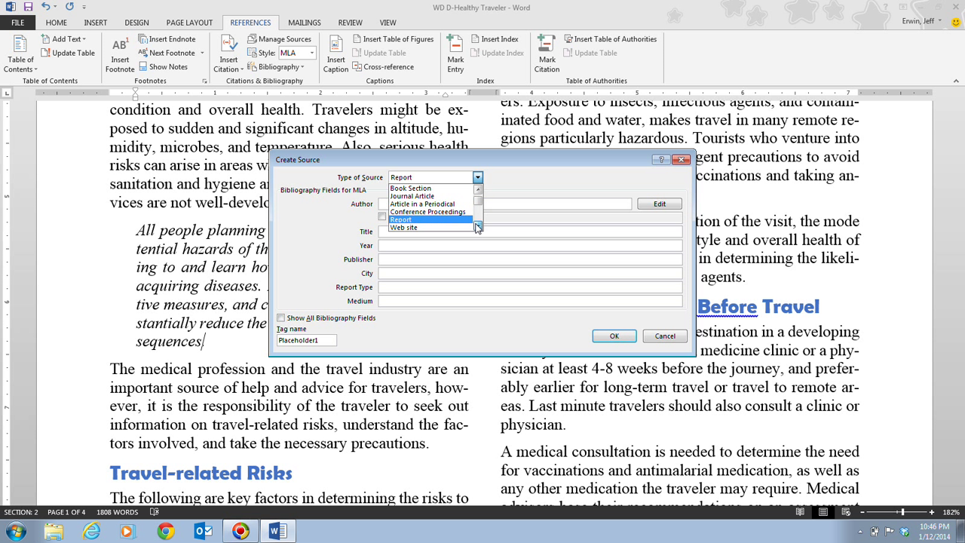
left_click(465, 220)
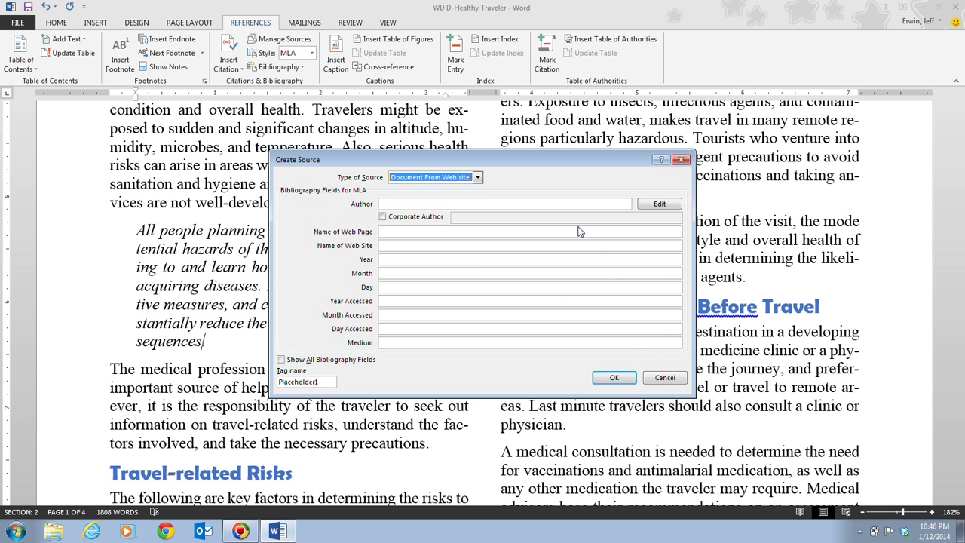
Enter World Health Organization as the corporate author of the web document source.
left_click(392, 218)
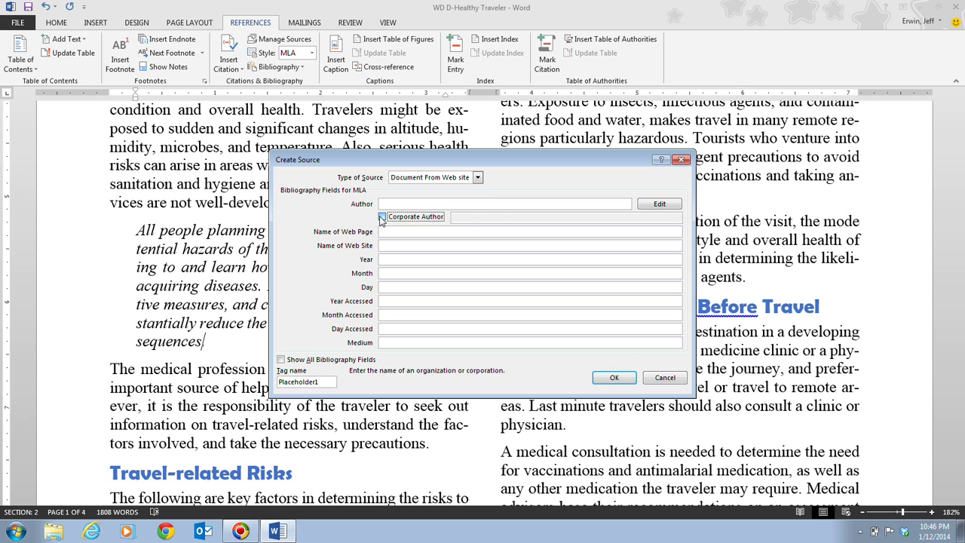
left_click(476, 217)
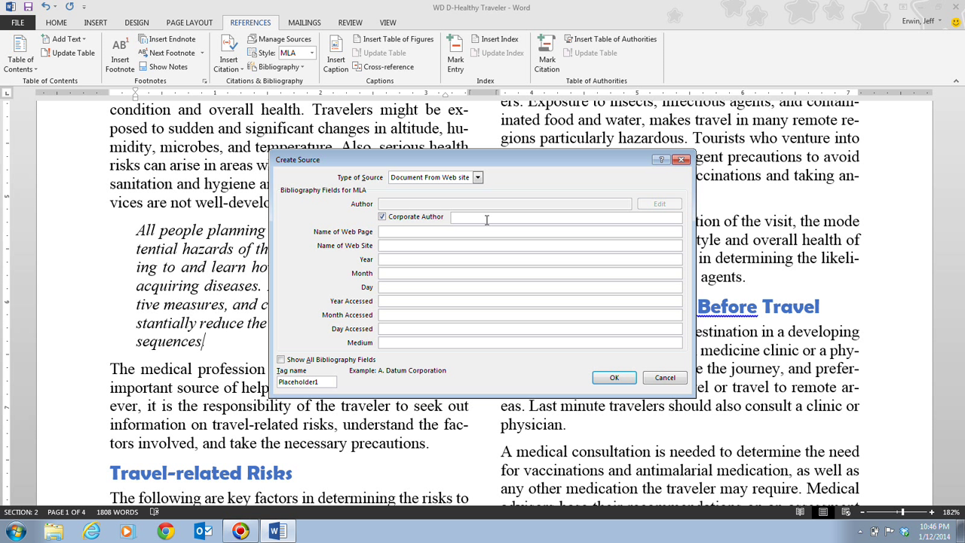
type("World Health Organization")
key("Tab")
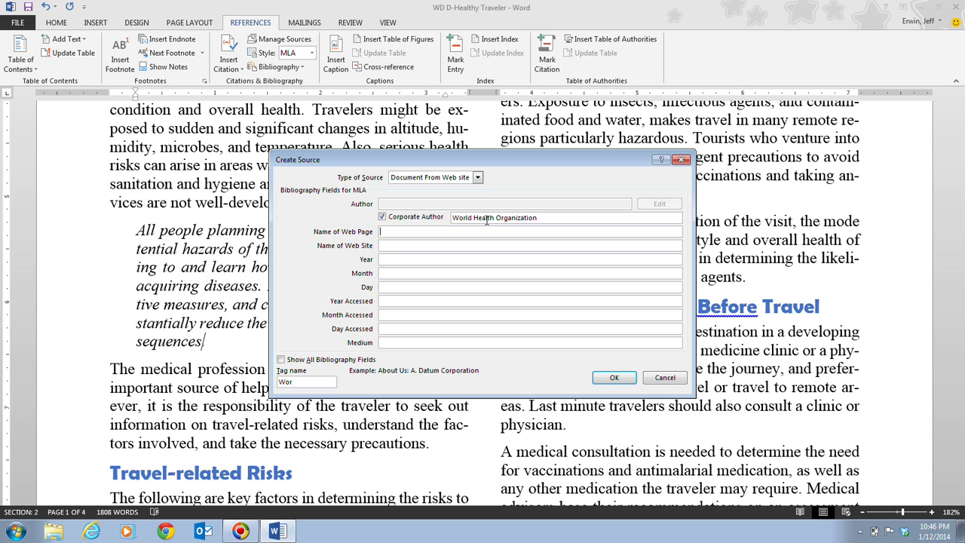
Name the source's web page "International Travel and Health 2016 Edition" and its web site "World Health Organization Web Site".
type("International Travel and Health")
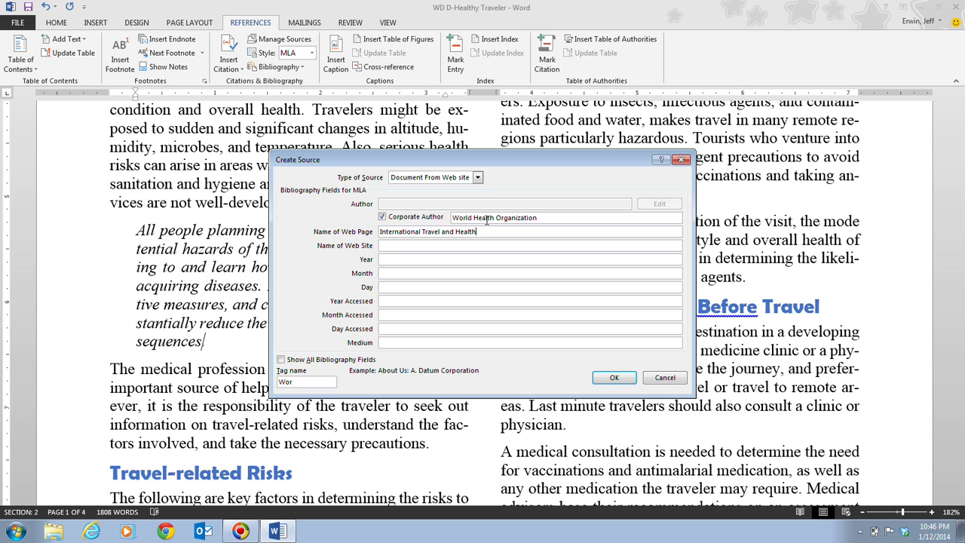
type(" 2016 Edition")
key("Tab")
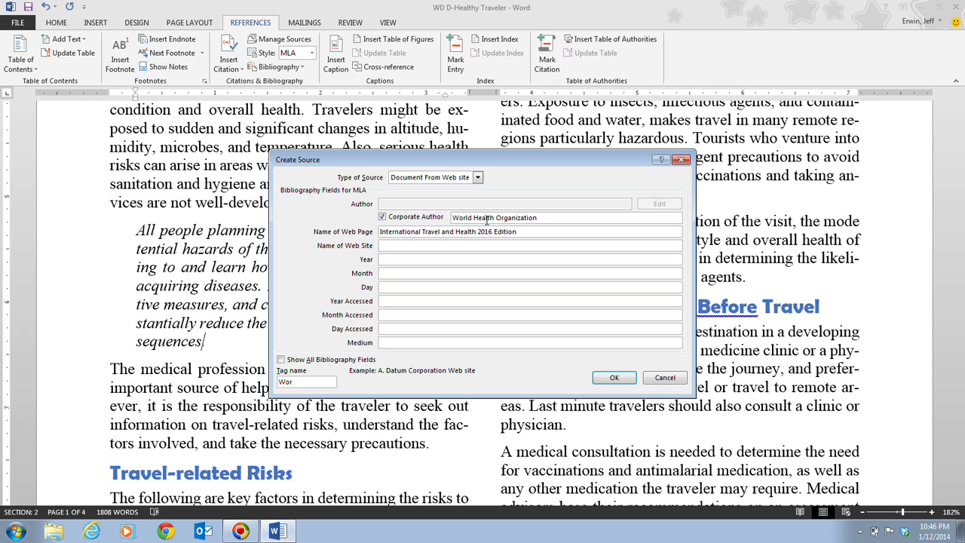
type("World Health Organization Web Site")
key("Tab")
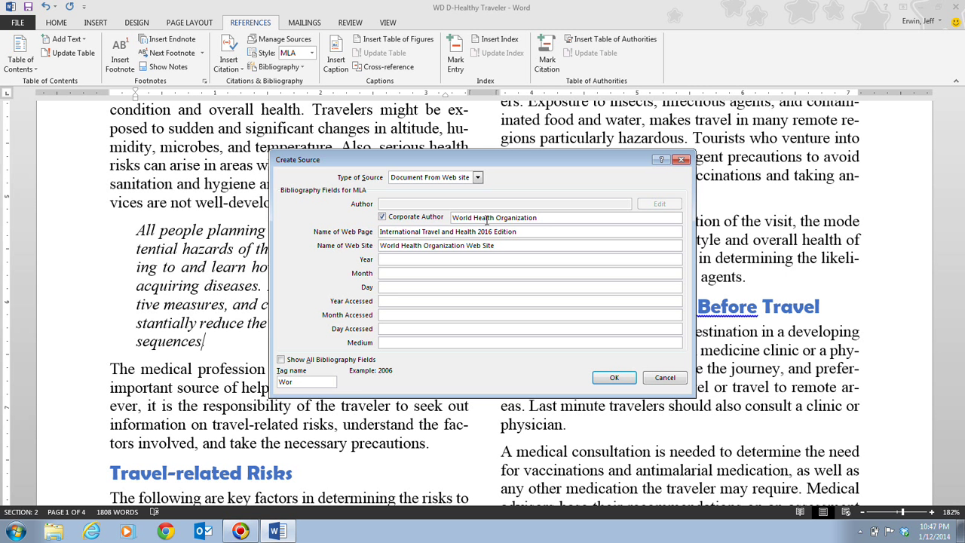
Set the web source's publication date to year 2016, month January, day 10.
type("2016")
key("Tab")
type("January")
key("Tab")
type("10")
key("Tab")
Set the access date to 2016 March 11 and the medium to Web, and insert the web source's citation.
type("2016")
key("Tab")
type("March")
key("Tab")
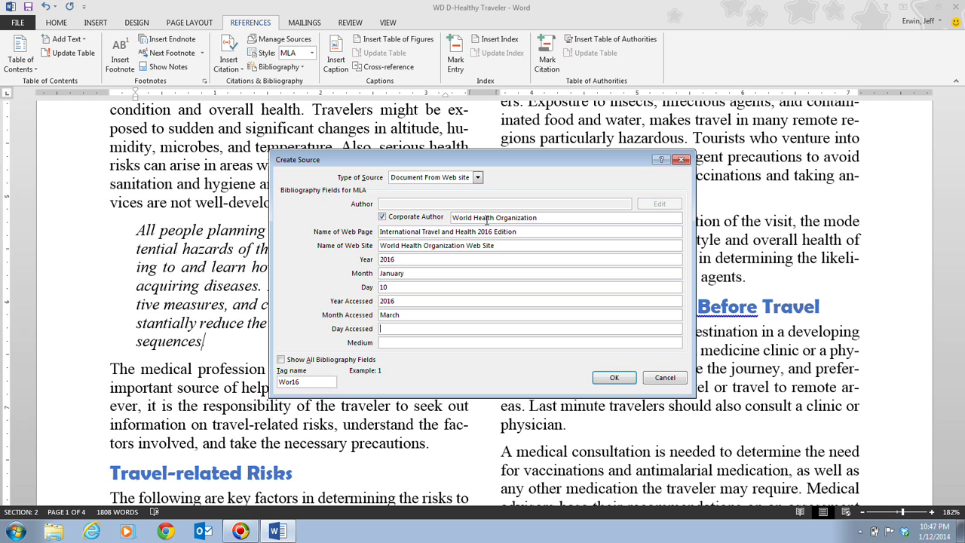
type("11")
key("Tab")
type("Web")
left_click(617, 379)
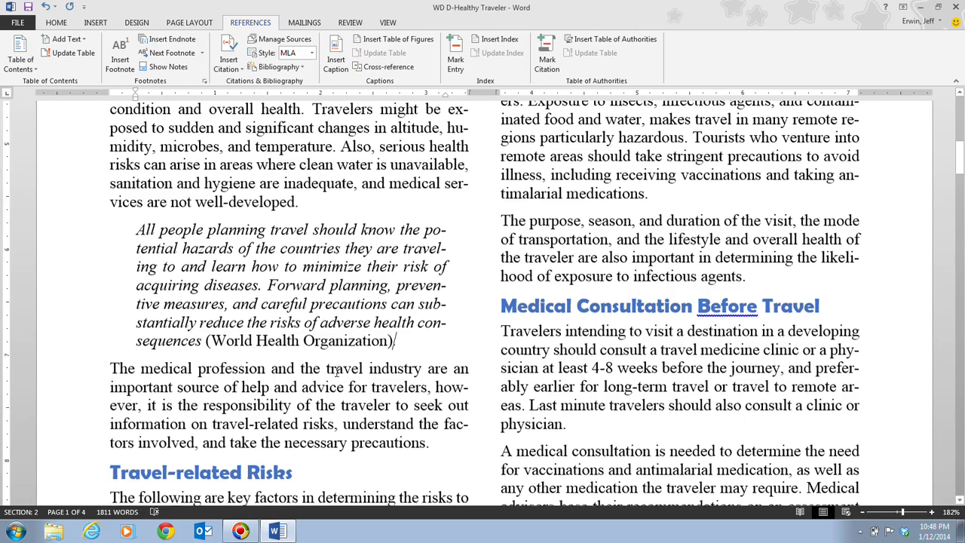
Add the text "Source:" directly below the Preventive Options for Serious Travel Health Issues table.
scroll(339, 377, "down", 10)
scroll(338, 377, "down", 12)
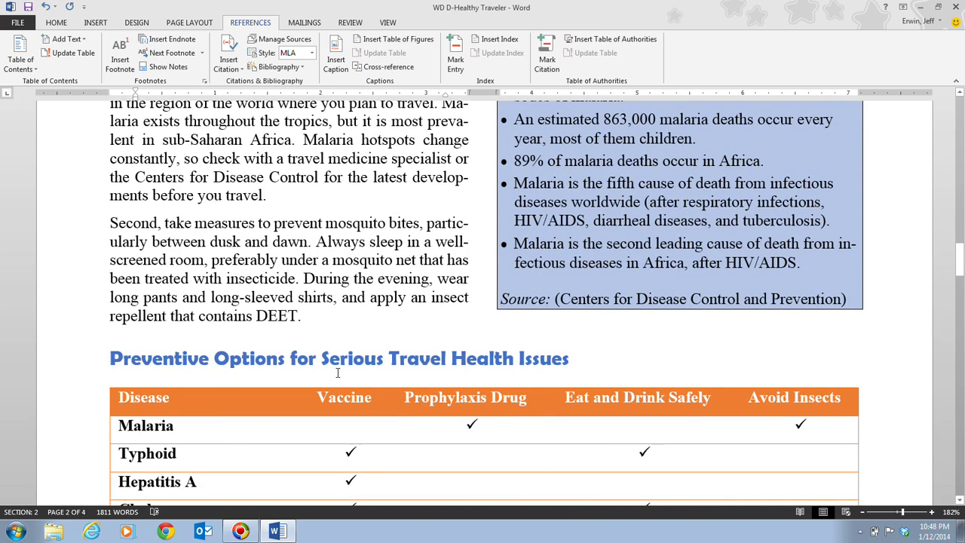
scroll(339, 373, "down", 5)
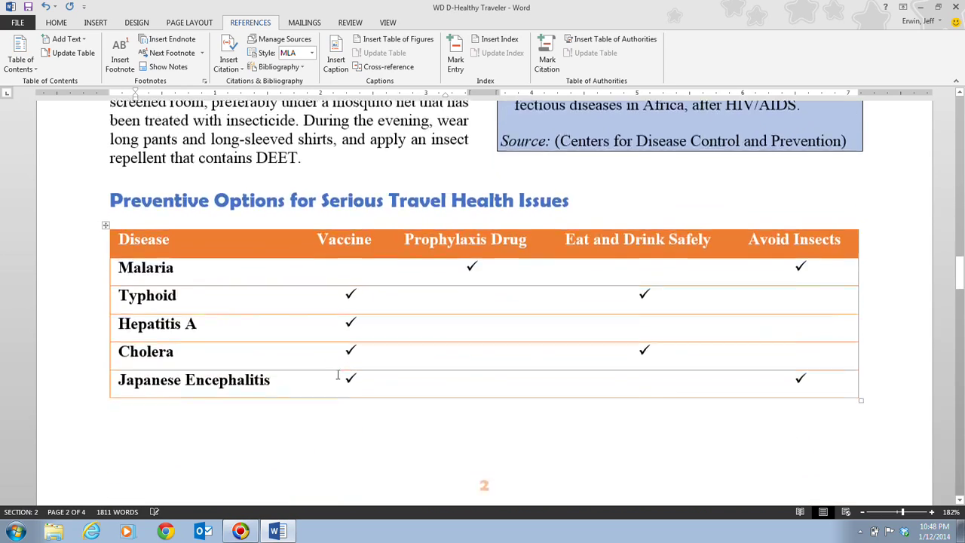
left_click(450, 361)
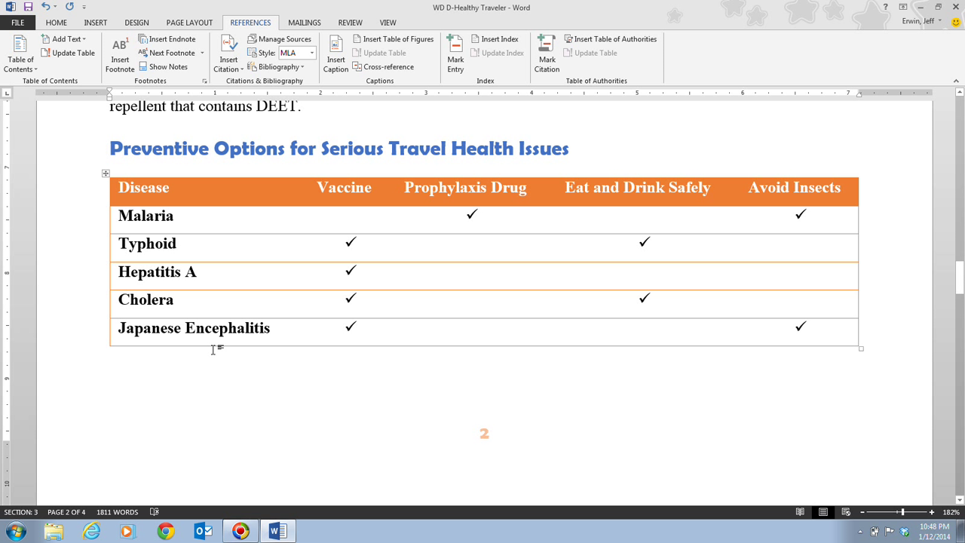
type("S")
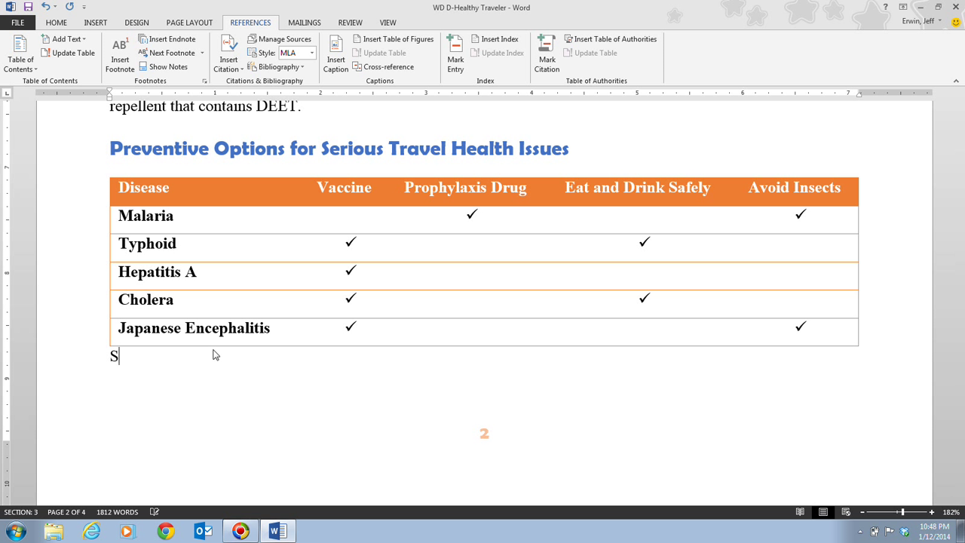
type("ource:")
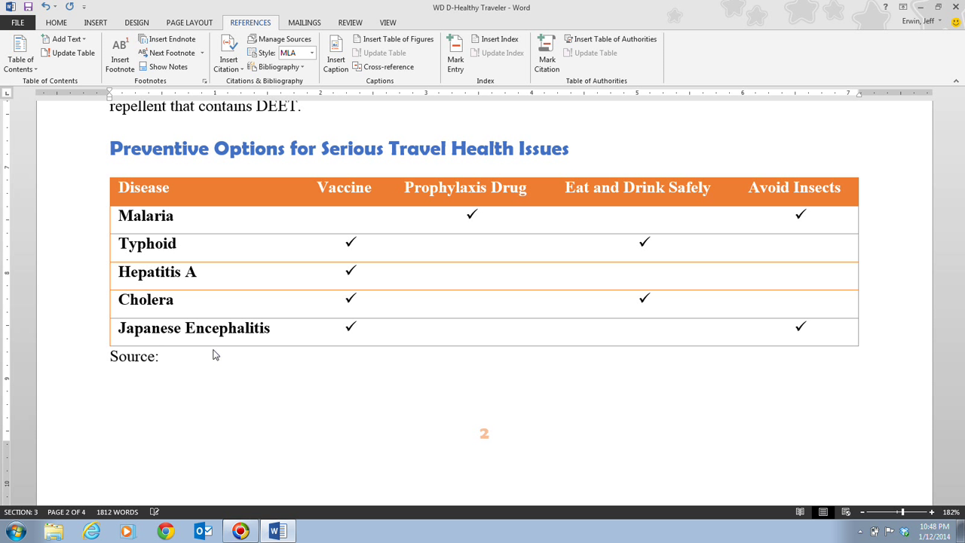